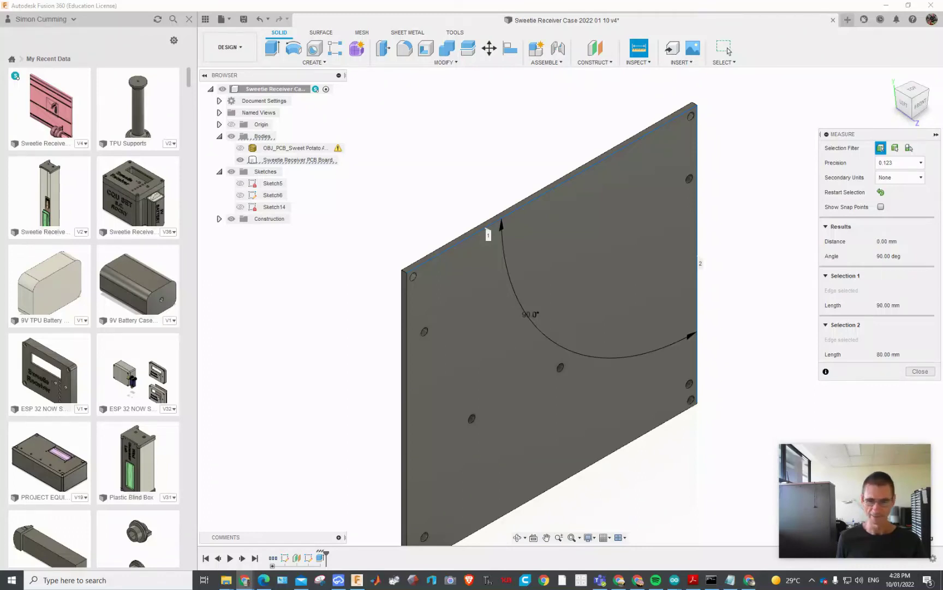
Step: Insert the circuit board mesh from the OBJ_PCB_Sweet Potato Acceleration Force Receiver Circuit_3_2022-01-10 folder in Downloads
click(682, 63)
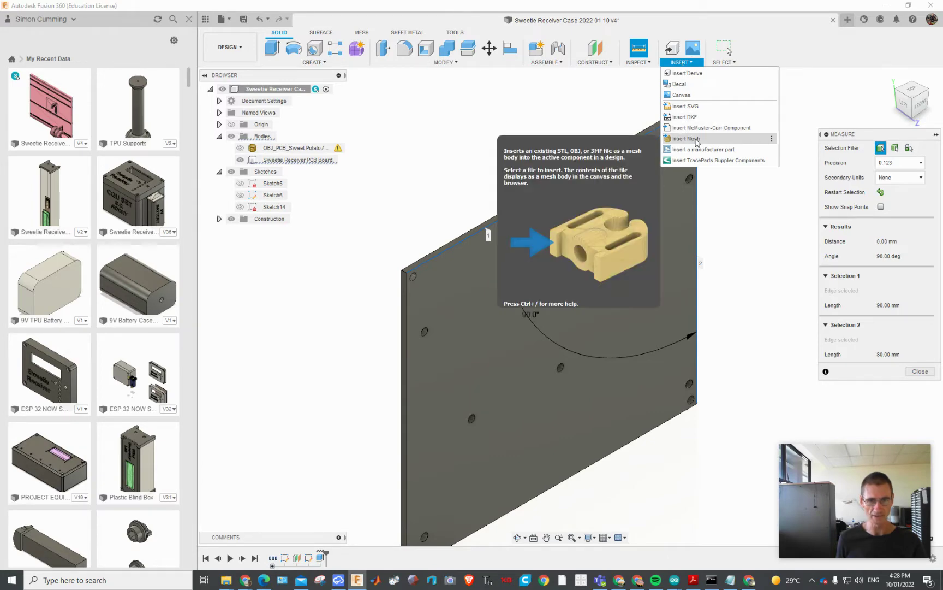
key(Escape)
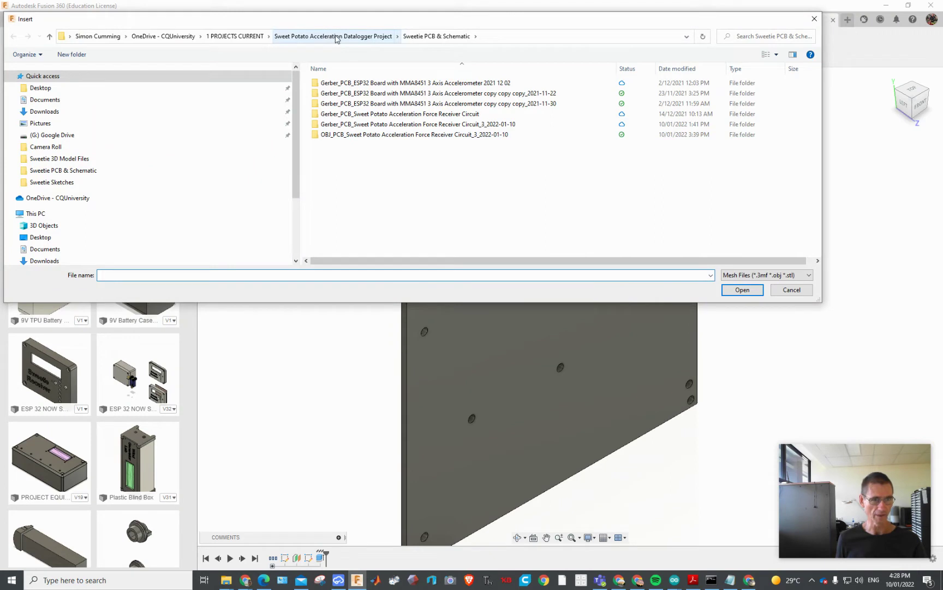
click(55, 110)
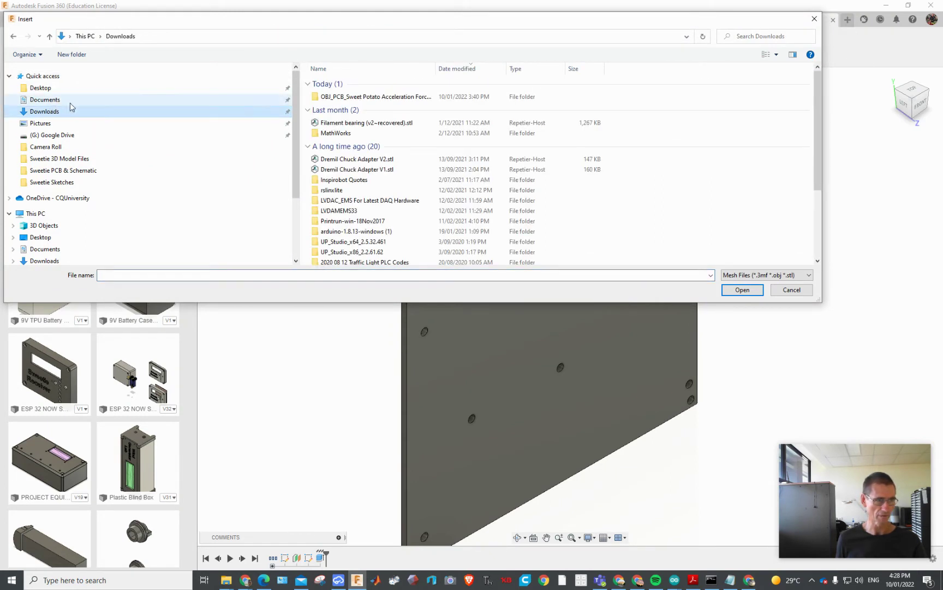
double_click(391, 96)
click(355, 106)
click(747, 290)
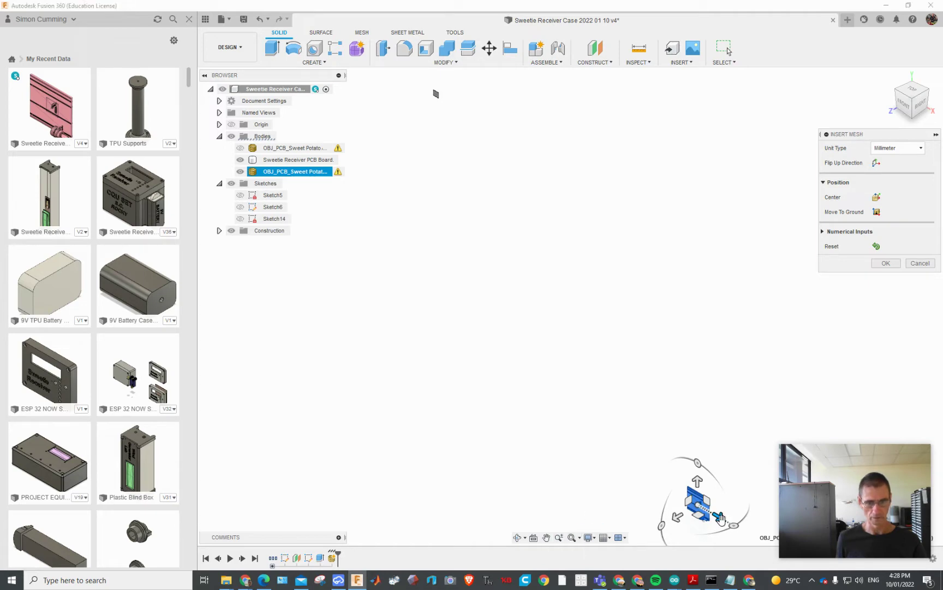
Step: Move the inserted mesh close beside the existing PCB board as seen from the front, and accept the insertion
drag(719, 517, 440, 82)
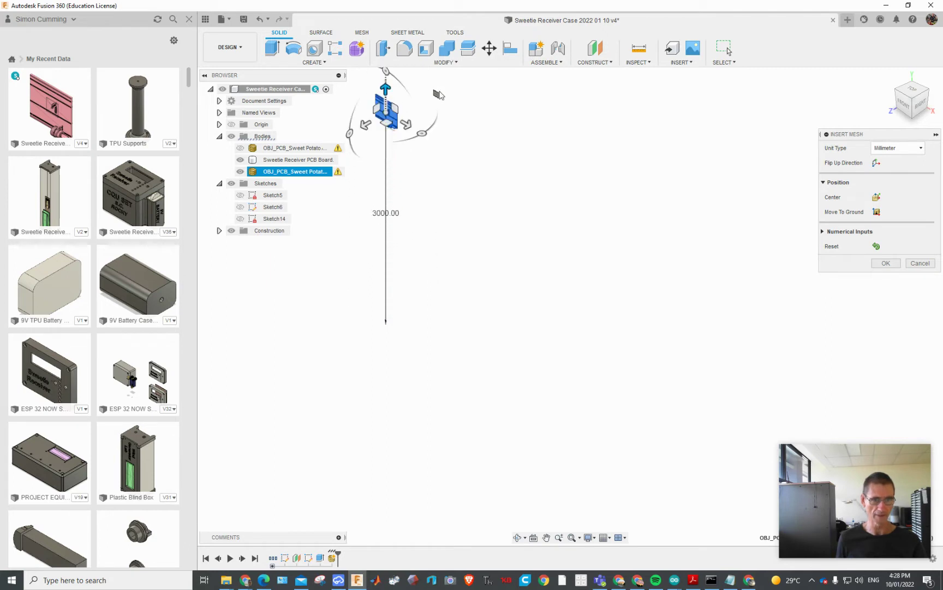
click(920, 103)
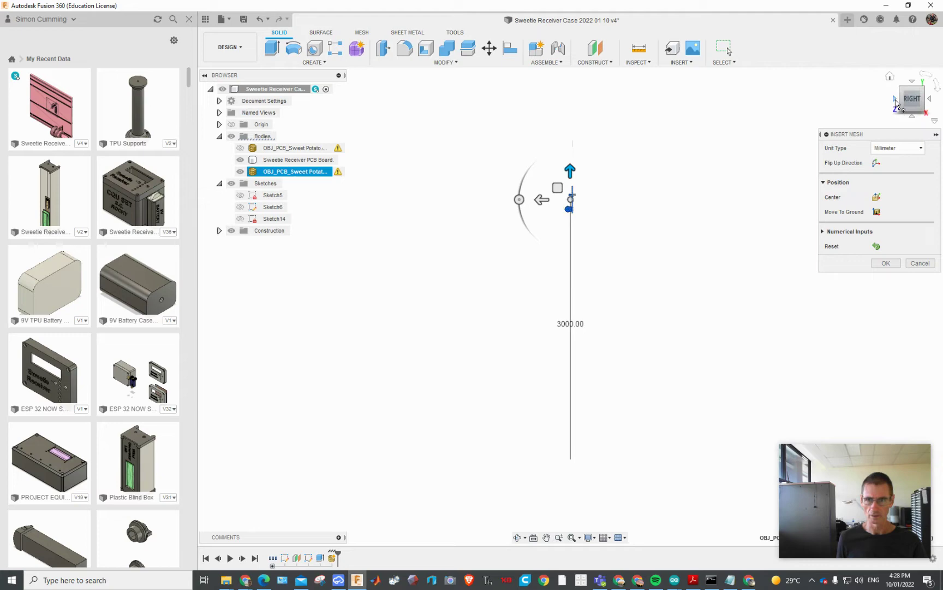
click(895, 102)
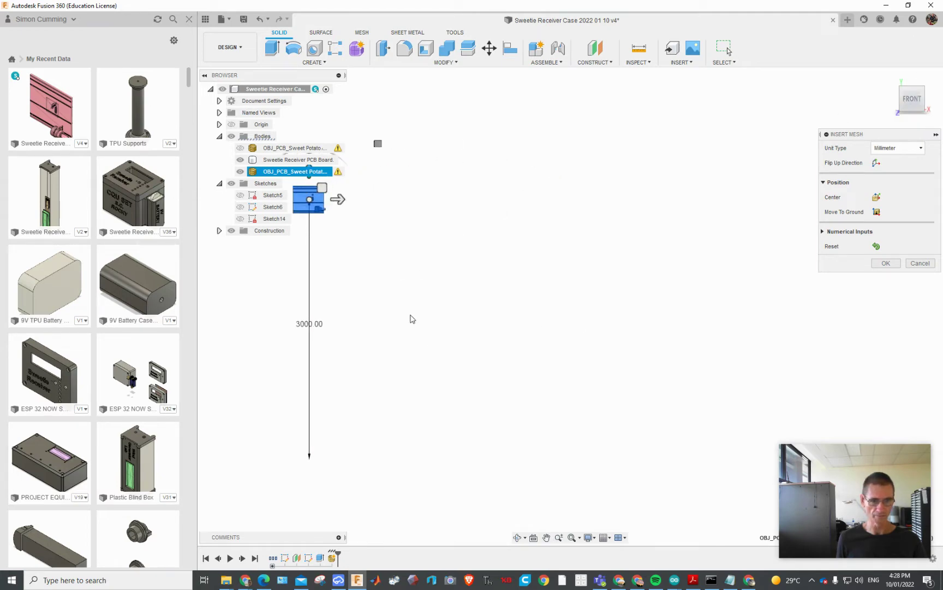
click(546, 537)
drag(434, 389, 544, 158)
key(Escape)
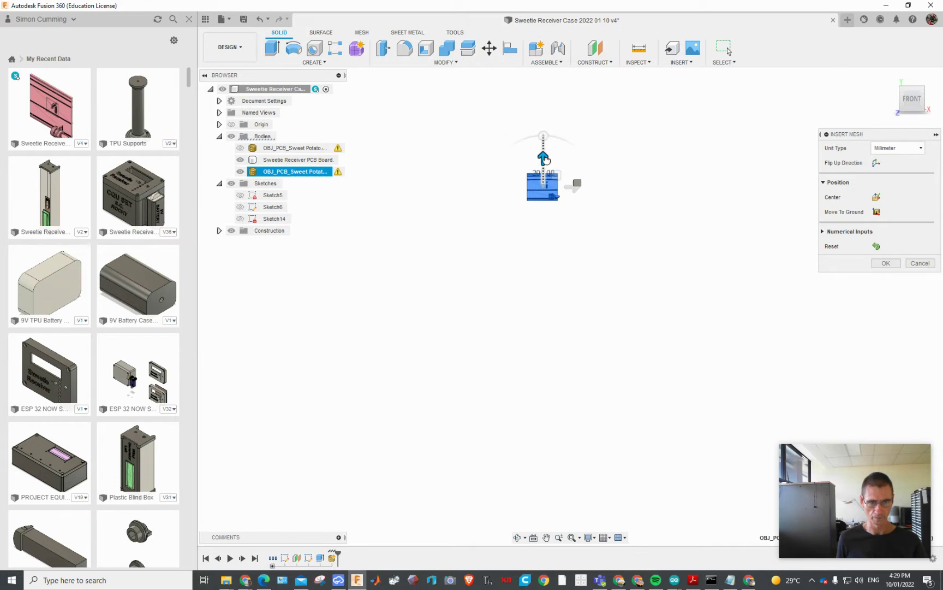
click(885, 263)
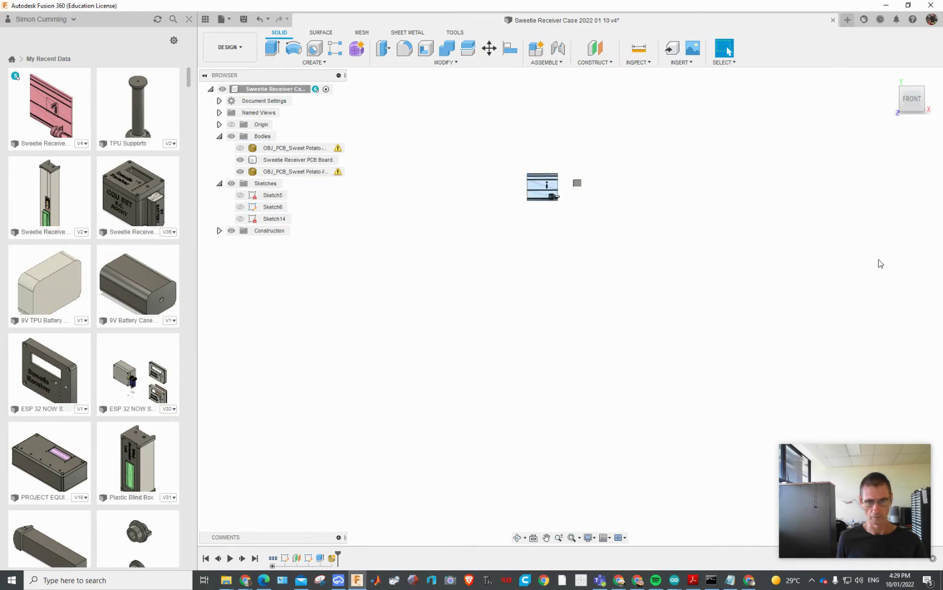
click(572, 538)
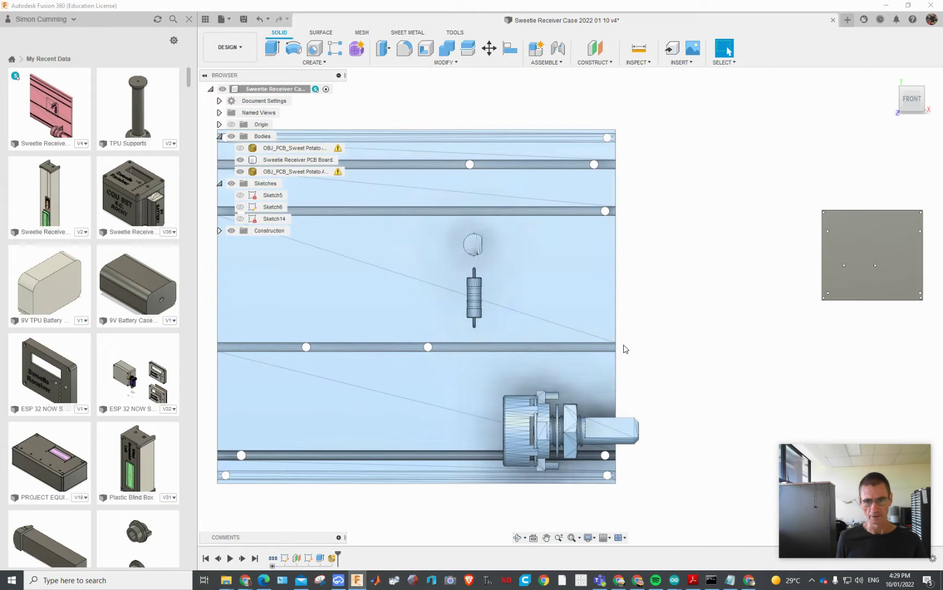
scroll(634, 356, down, 2)
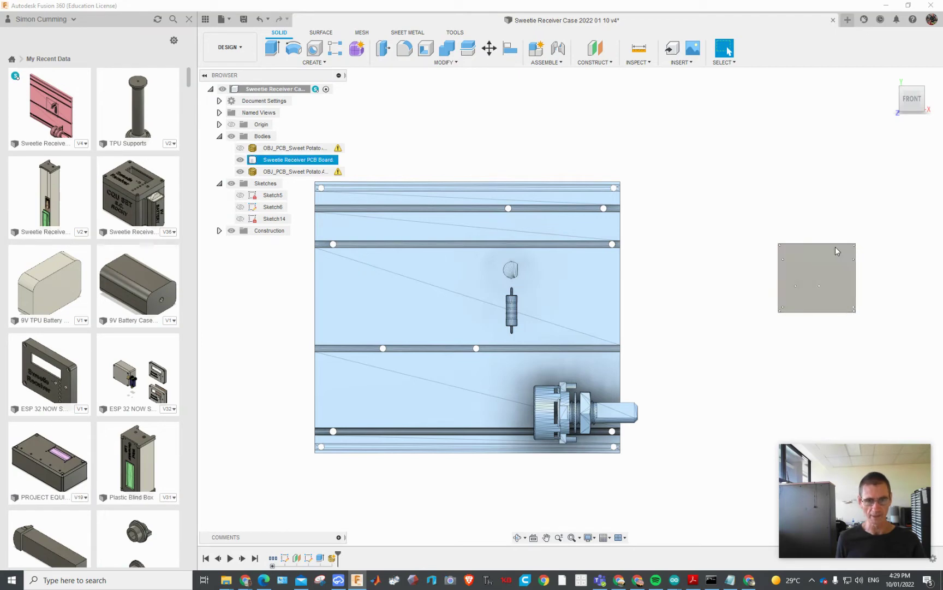
click(467, 306)
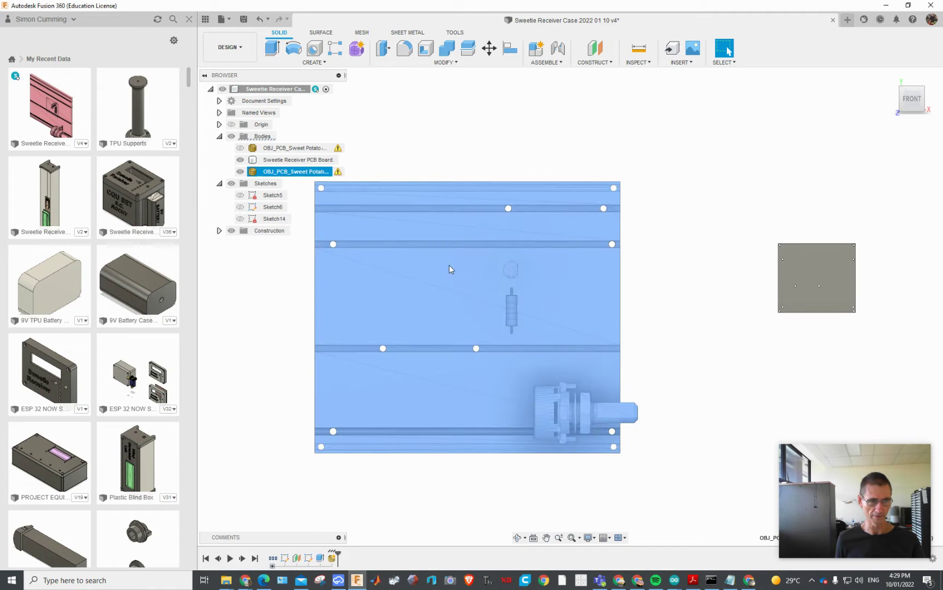
double_click(289, 171)
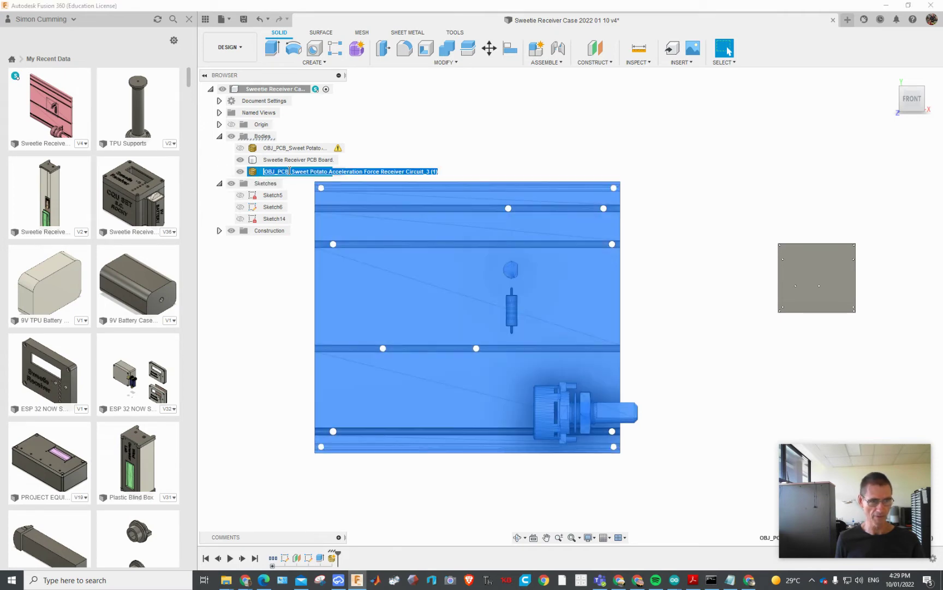
right_click(266, 172)
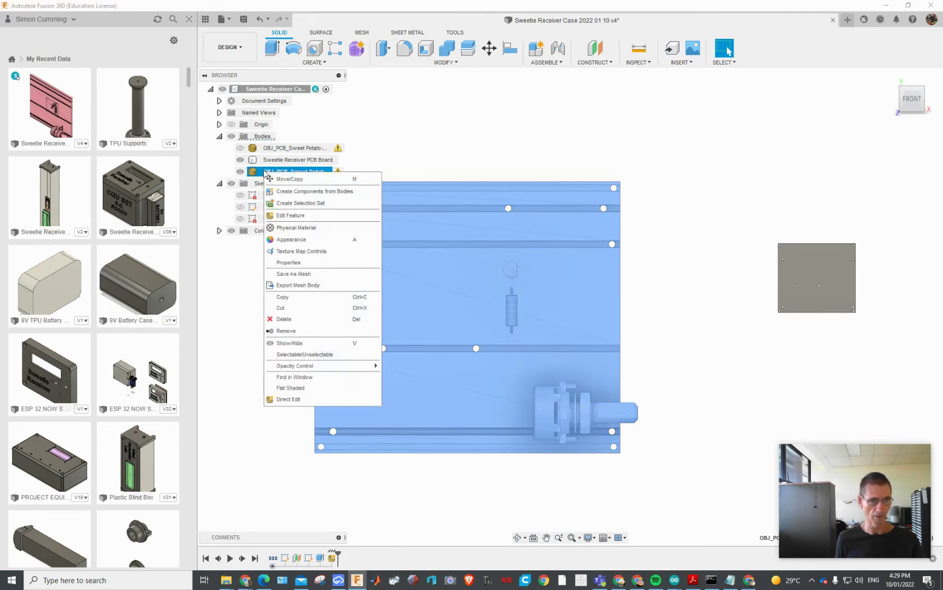
click(286, 178)
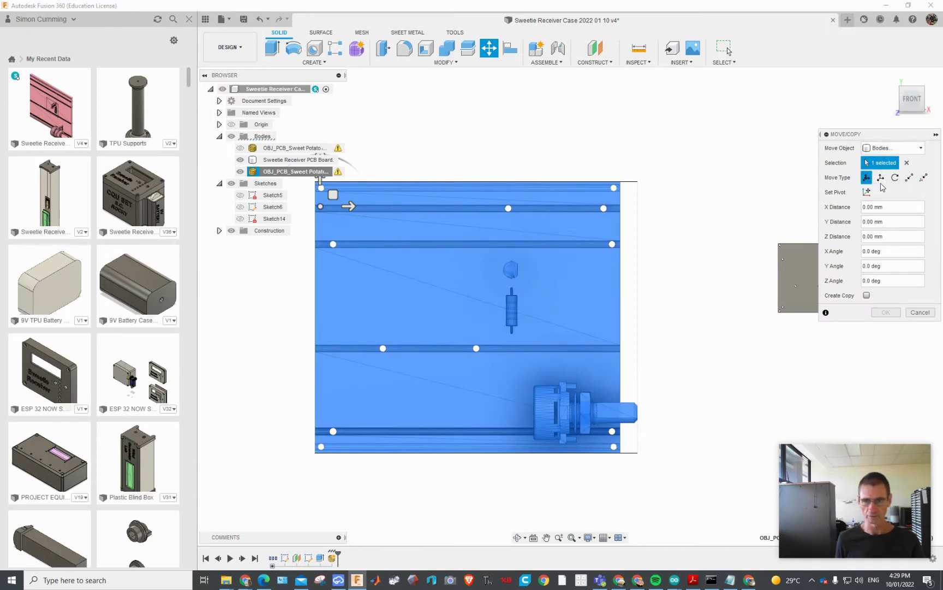
click(881, 178)
click(909, 178)
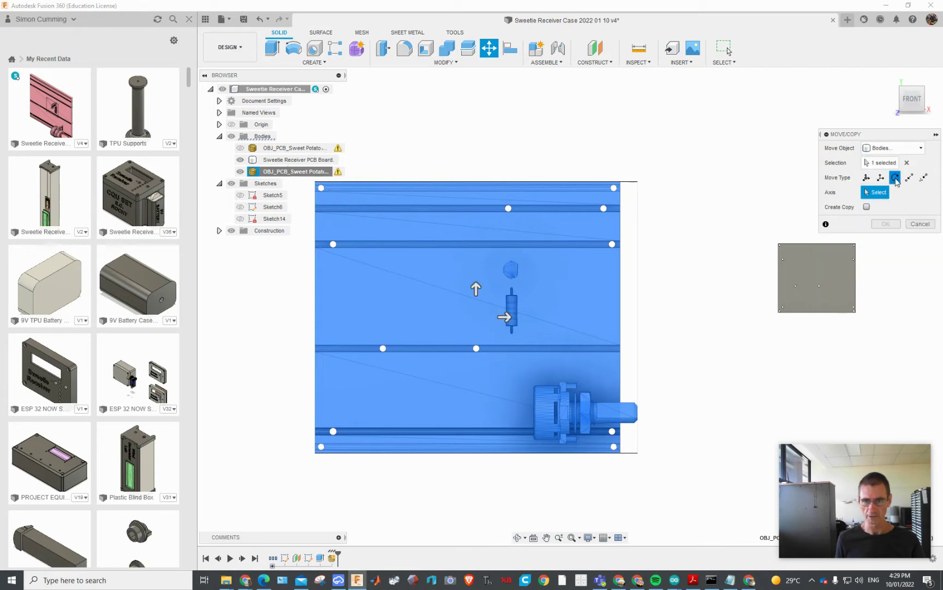
click(923, 178)
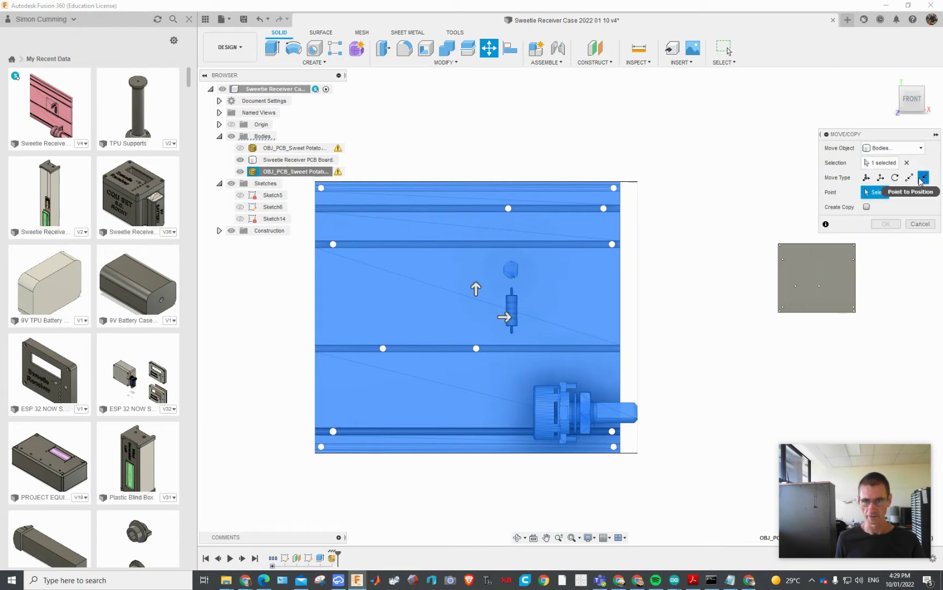
click(867, 178)
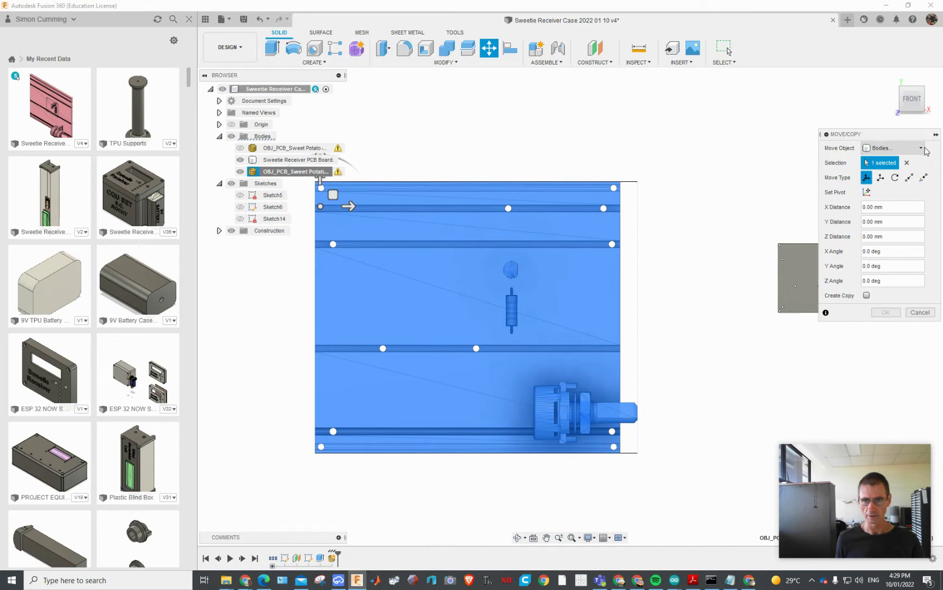
click(926, 312)
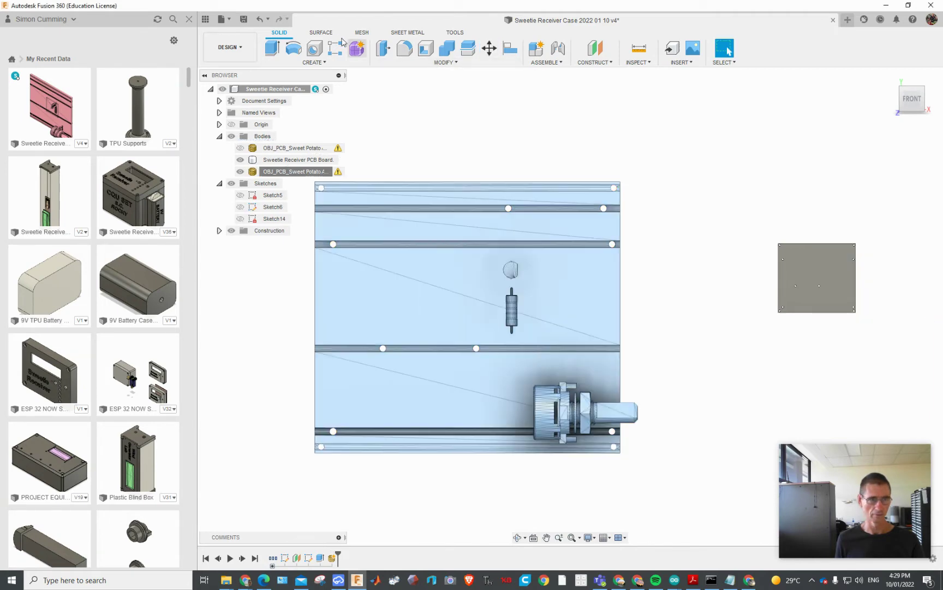
click(362, 33)
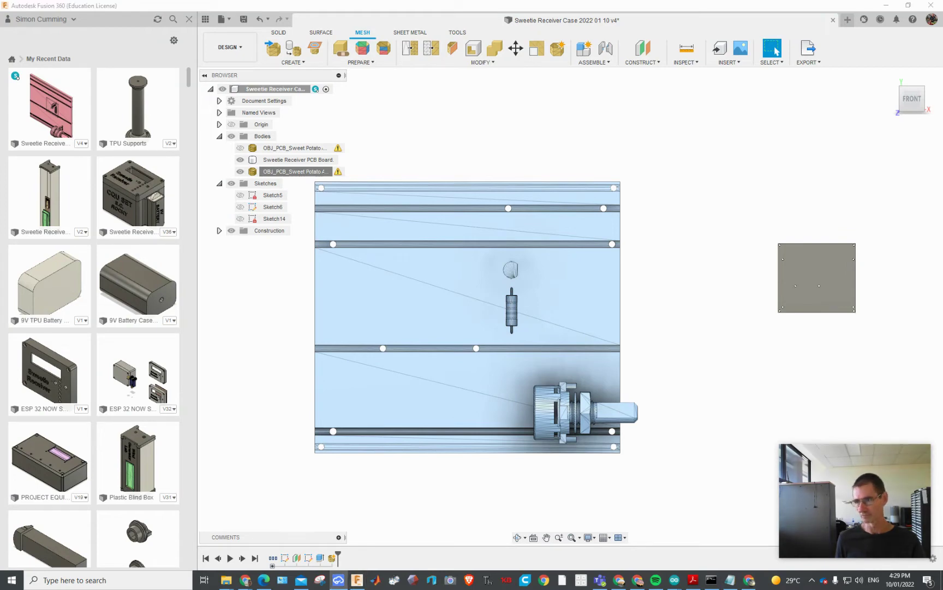
Step: Switch to EasyEDA, open the DXF export of the receiver PCB layout, cancel the save, and return to Fusion 360
key(alt+Tab)
click(219, 45)
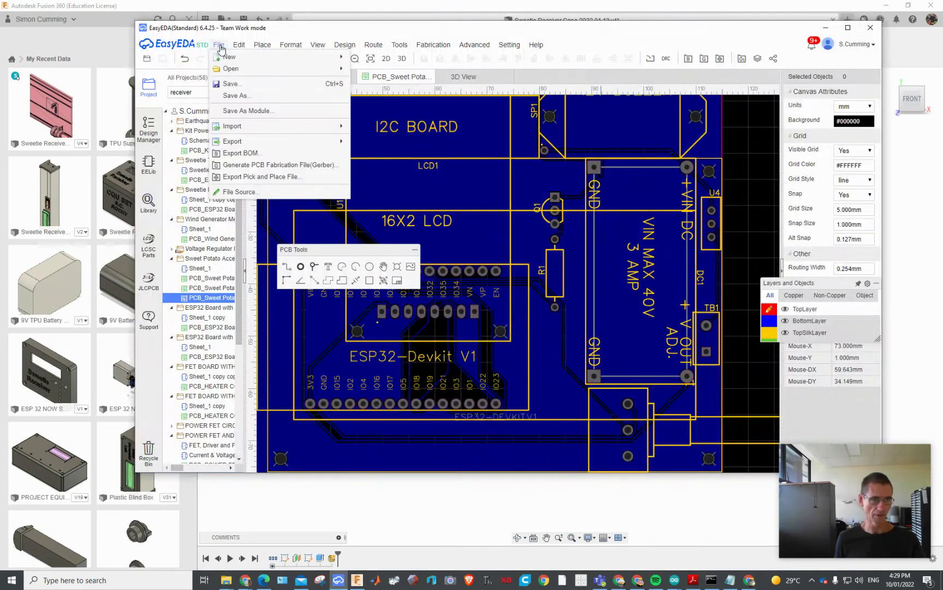
mouse_move(257, 141)
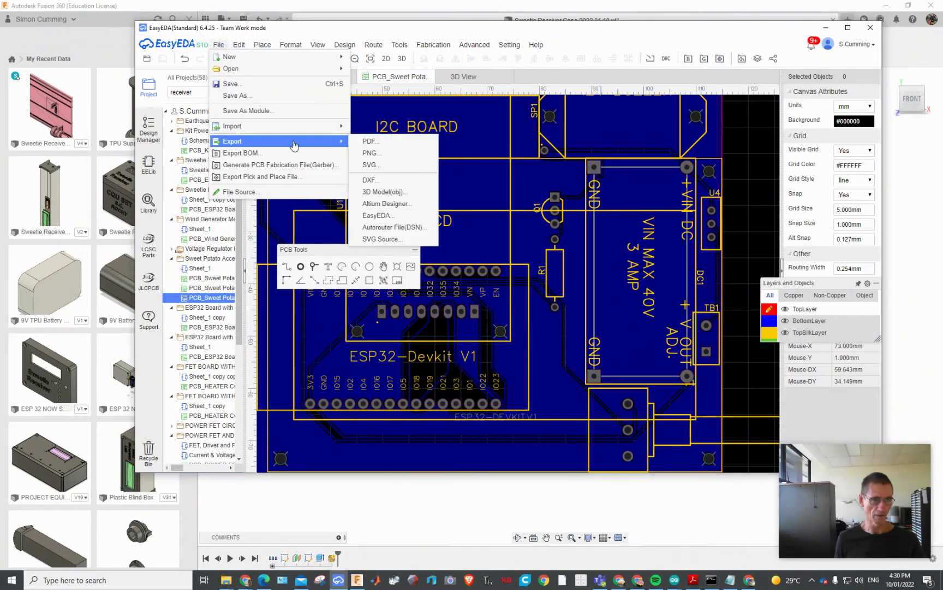
click(378, 180)
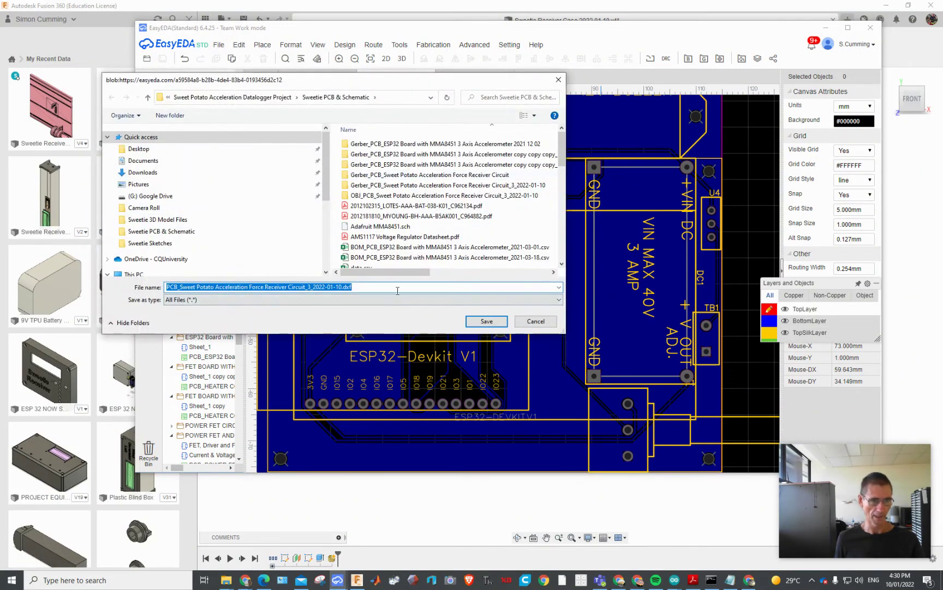
click(536, 321)
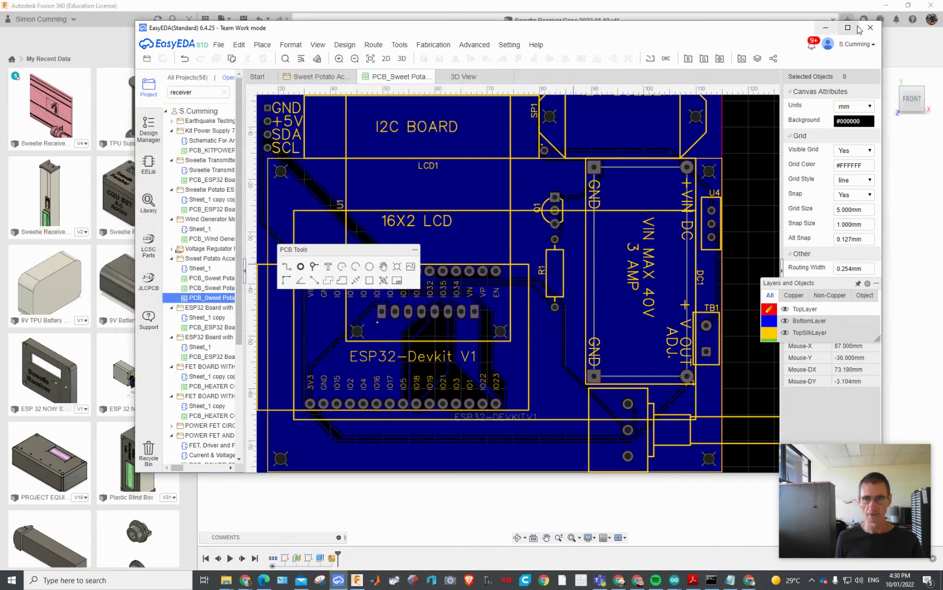
click(825, 27)
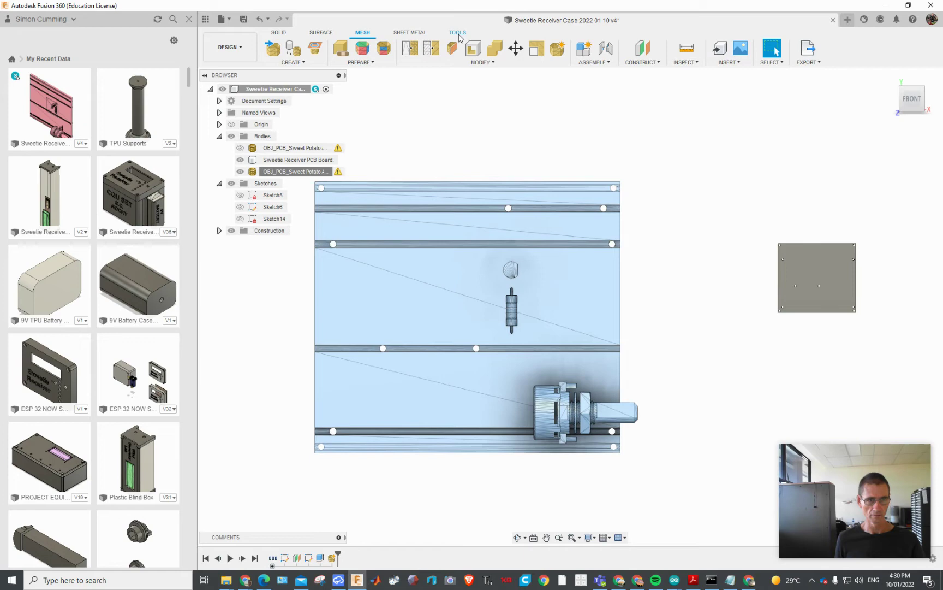
Step: Start a DXF insertion and choose the front-facing origin plane through the PCB board as its target
click(281, 33)
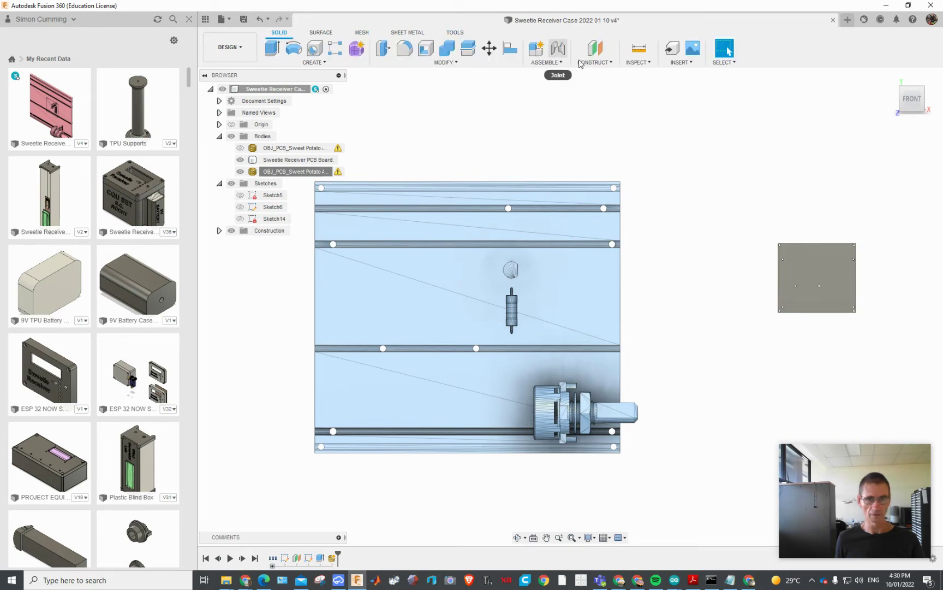
click(682, 63)
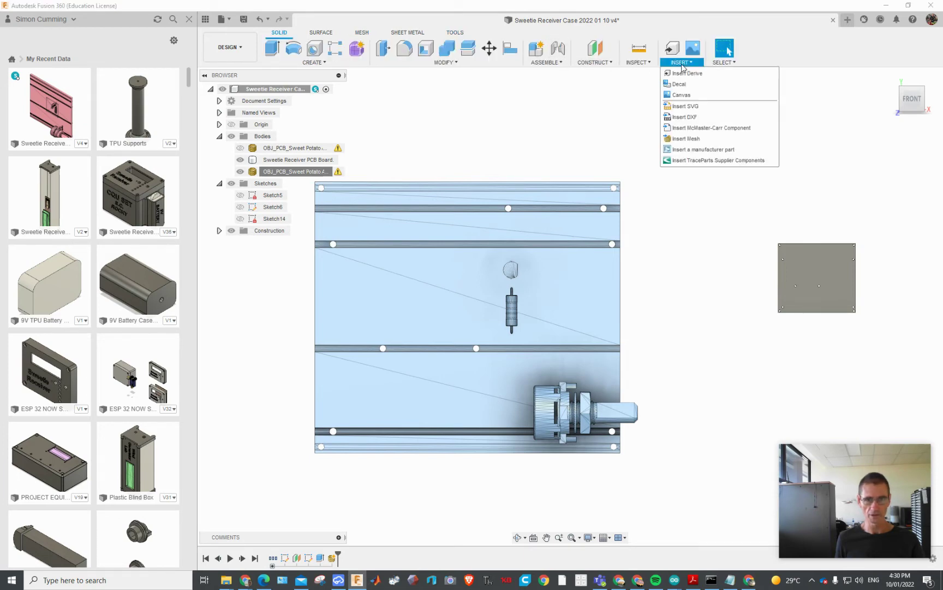
click(695, 121)
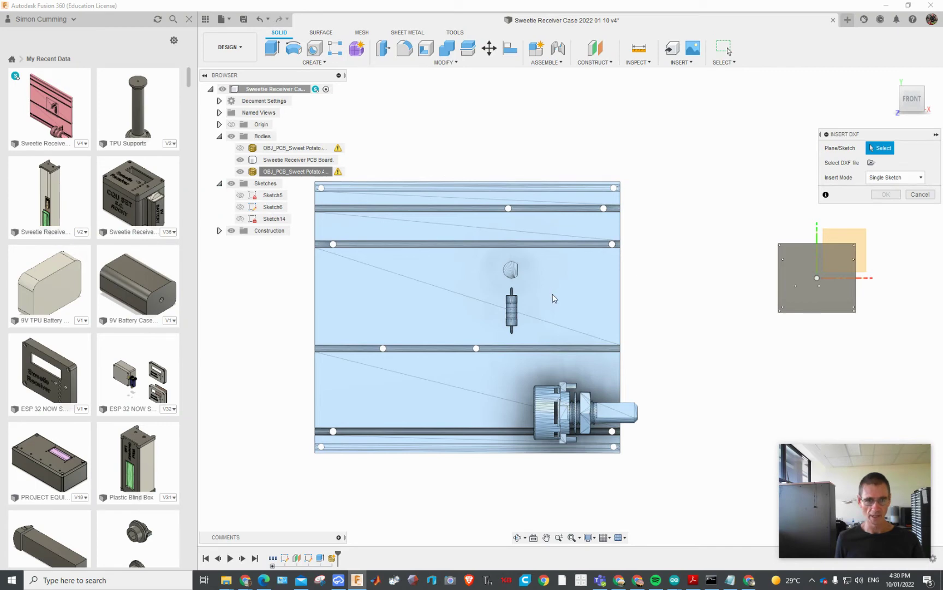
click(853, 234)
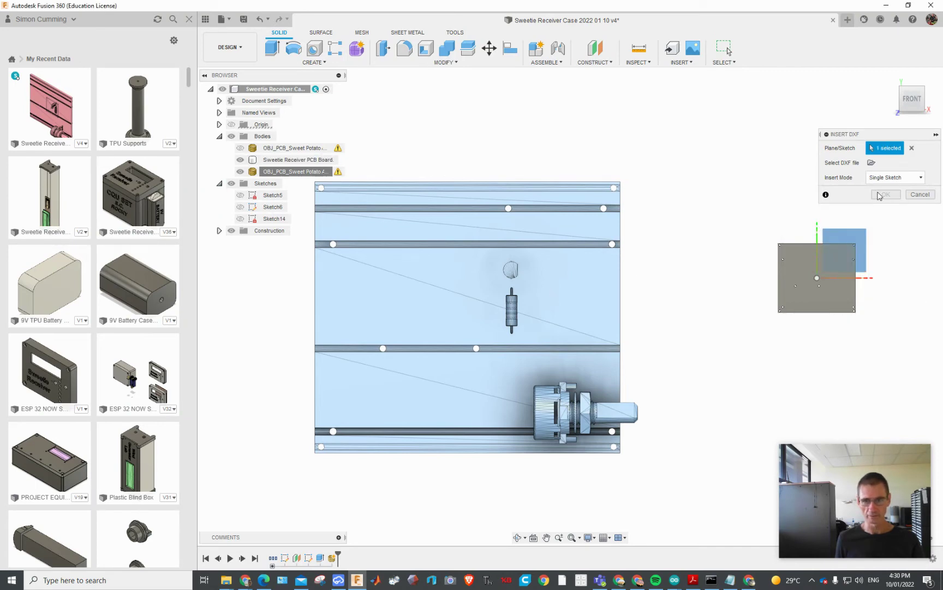
Step: Load PCB_Sweet Potato Acceleration Force Receiver Circuit_3_2022-01-10.dxf from the project's Sweetie PCB & Schematic folder on OneDrive into the DXF insertion
click(872, 163)
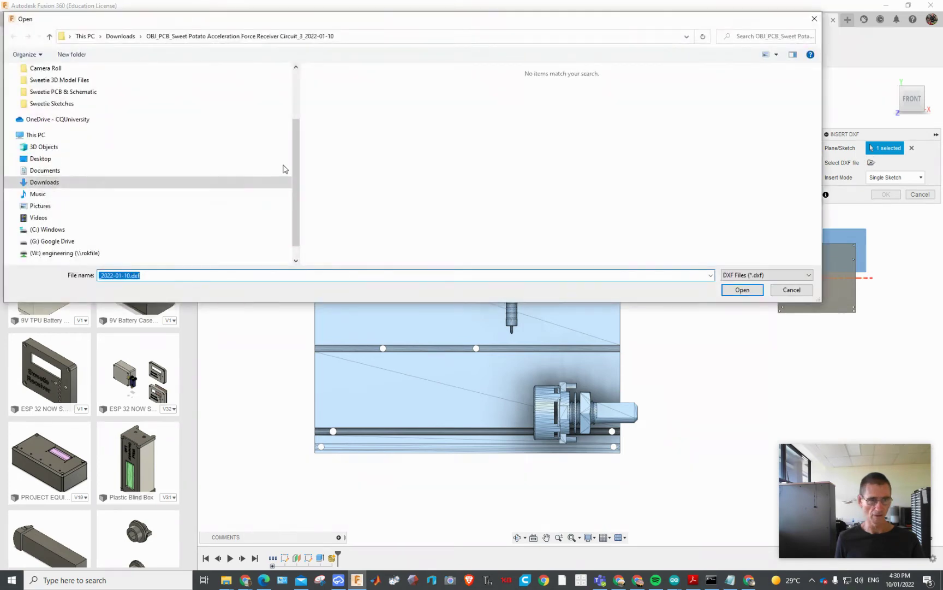
click(121, 36)
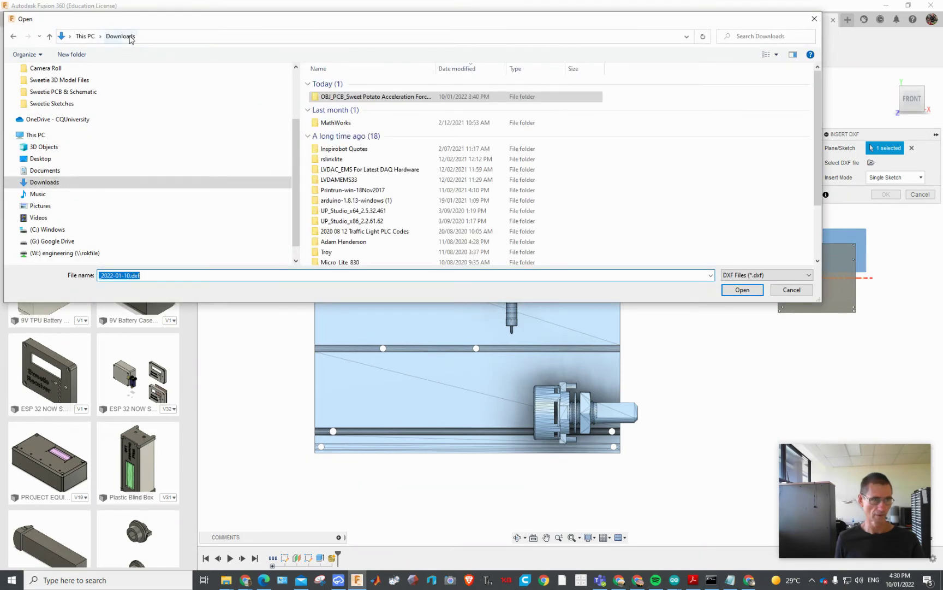
click(52, 119)
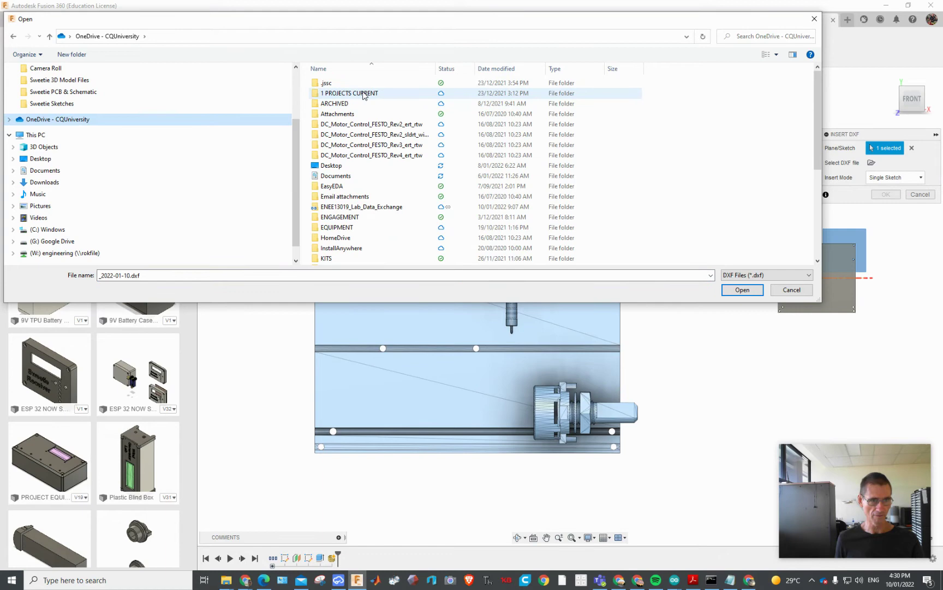
double_click(350, 93)
scroll(381, 163, down, 1)
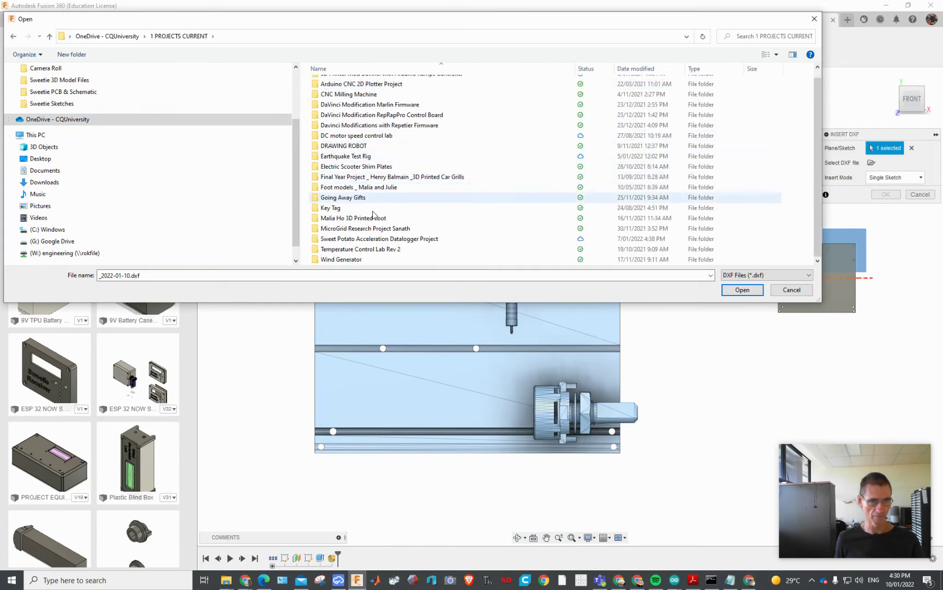
double_click(383, 240)
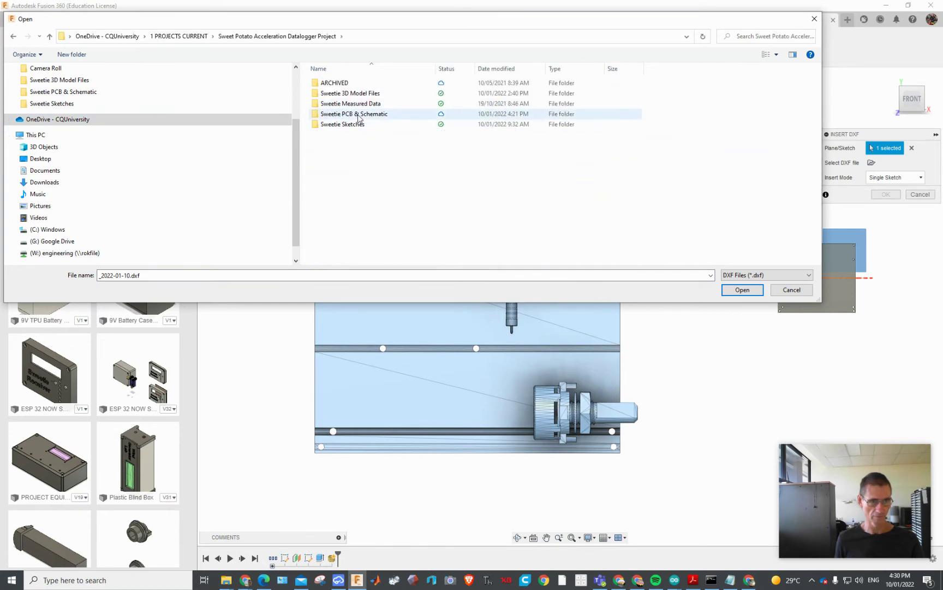
double_click(358, 117)
click(376, 83)
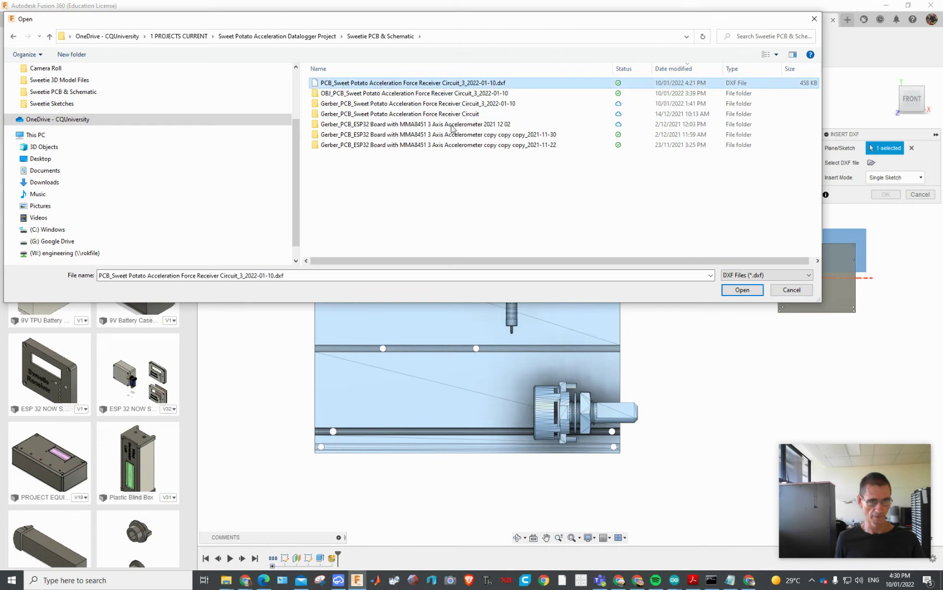
click(742, 291)
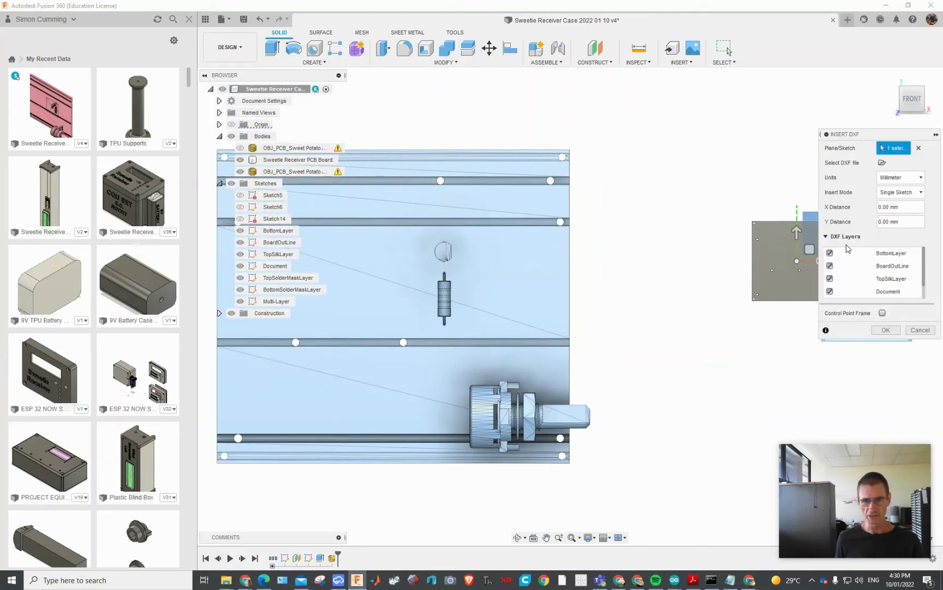
Step: Review the insert mode, unit and layer choices of the DXF insertion, and cancel it
click(915, 196)
click(909, 192)
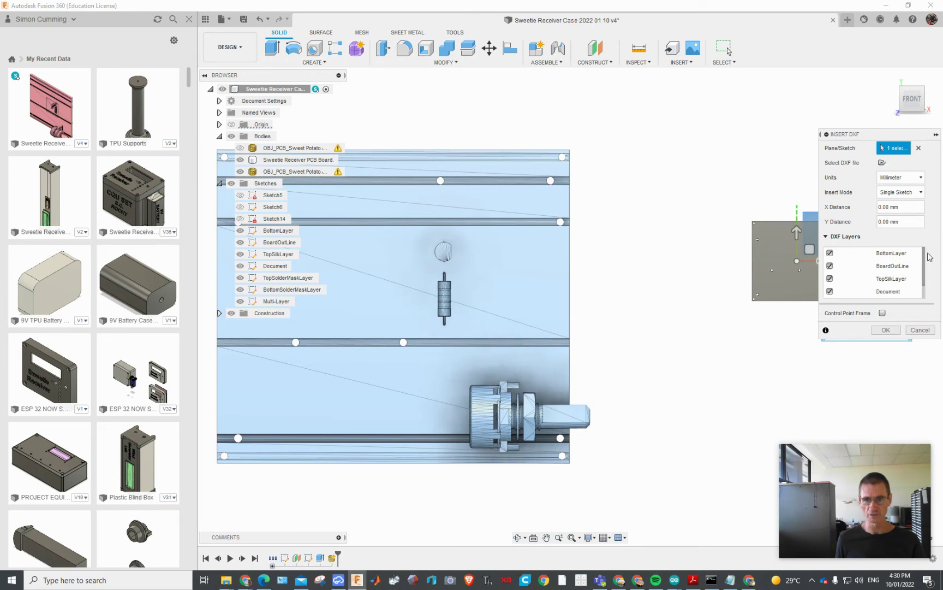
click(909, 195)
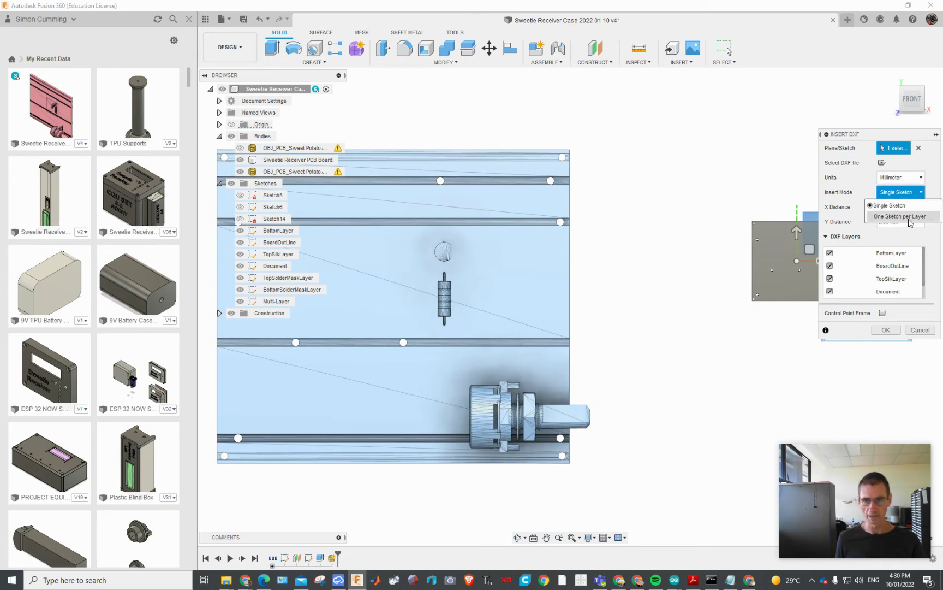
click(910, 181)
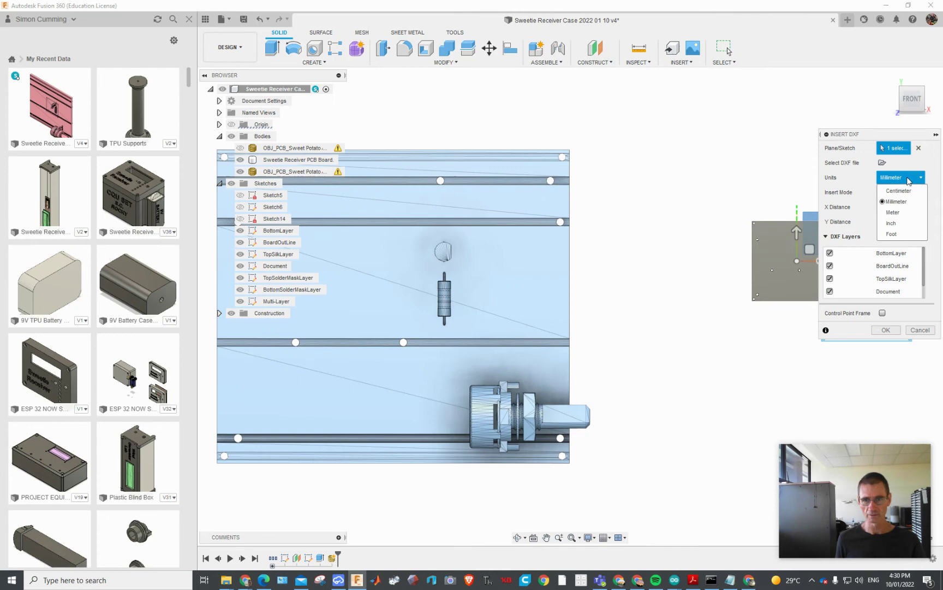
click(932, 162)
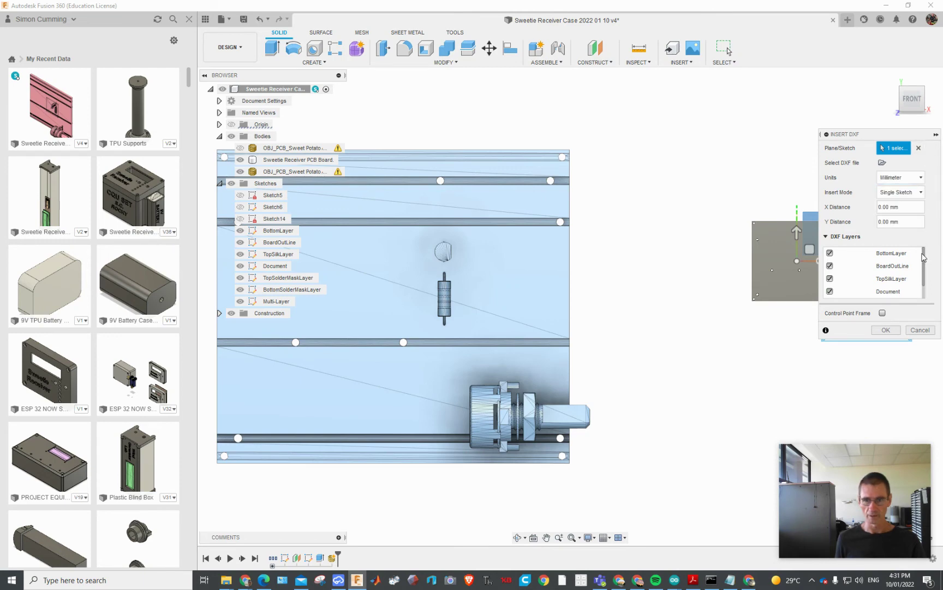
drag(924, 258, 926, 284)
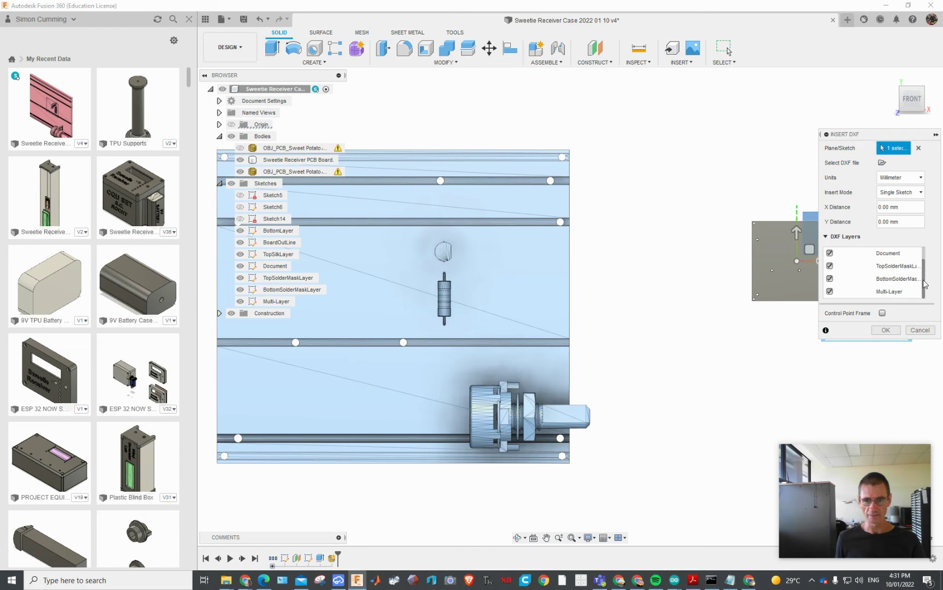
click(920, 330)
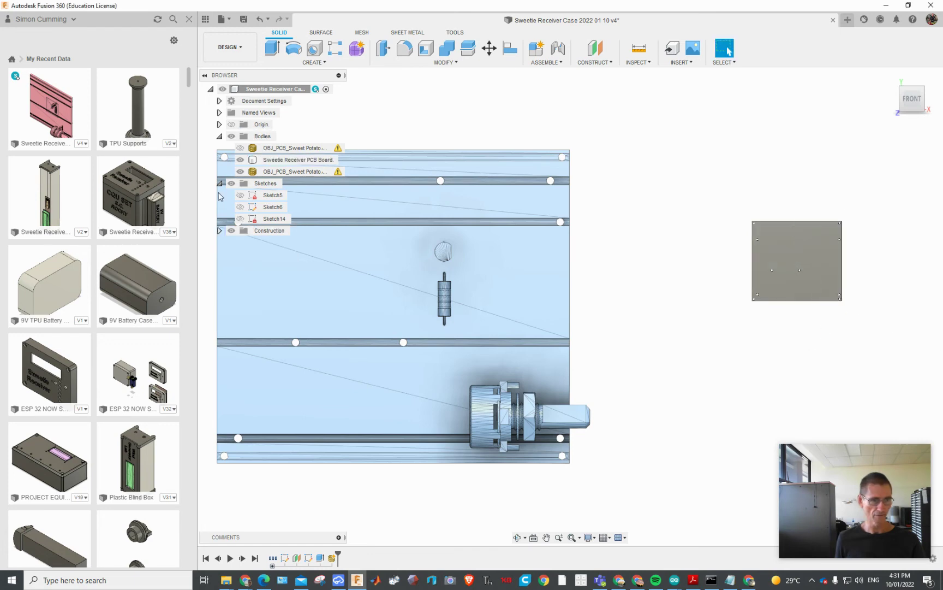
Step: Show Sketch6 and hide the Sweetie Receiver PCB Board body and the newly inserted OBJ mesh
click(243, 220)
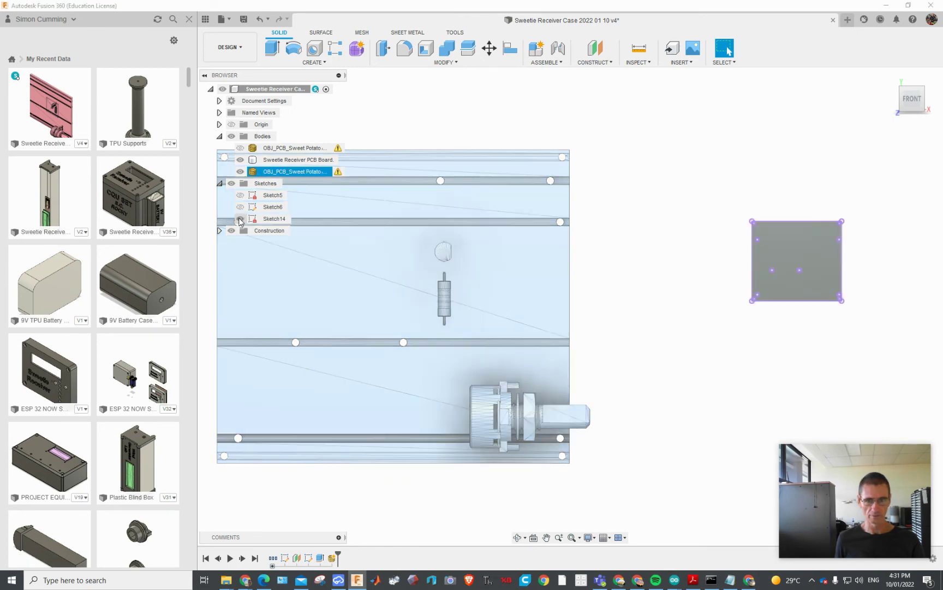
click(240, 196)
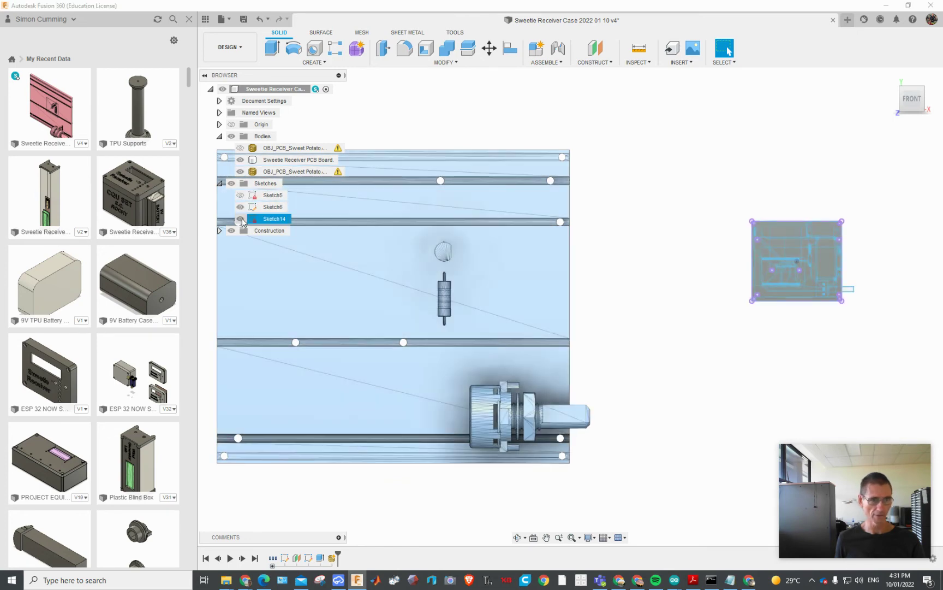
click(416, 211)
click(295, 159)
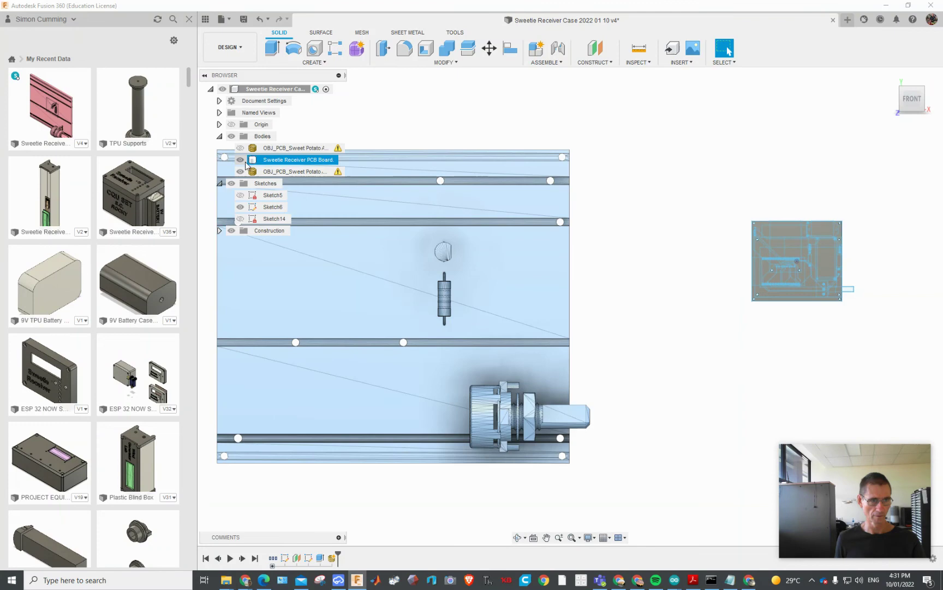
click(708, 245)
scroll(851, 265, up, 5)
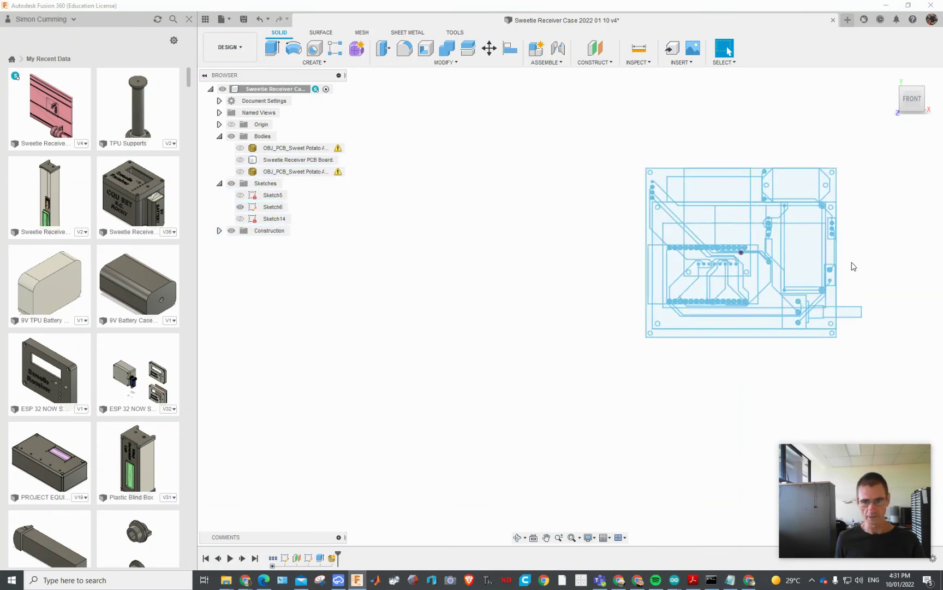
Step: Measure the length of the lower edge of the board outline in the circuit sketch
click(638, 61)
click(645, 74)
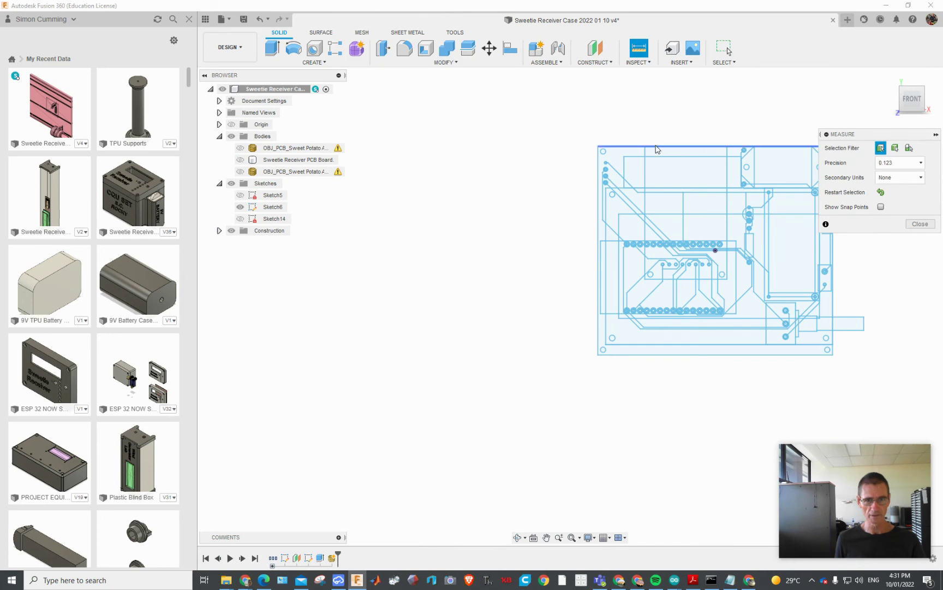
click(701, 355)
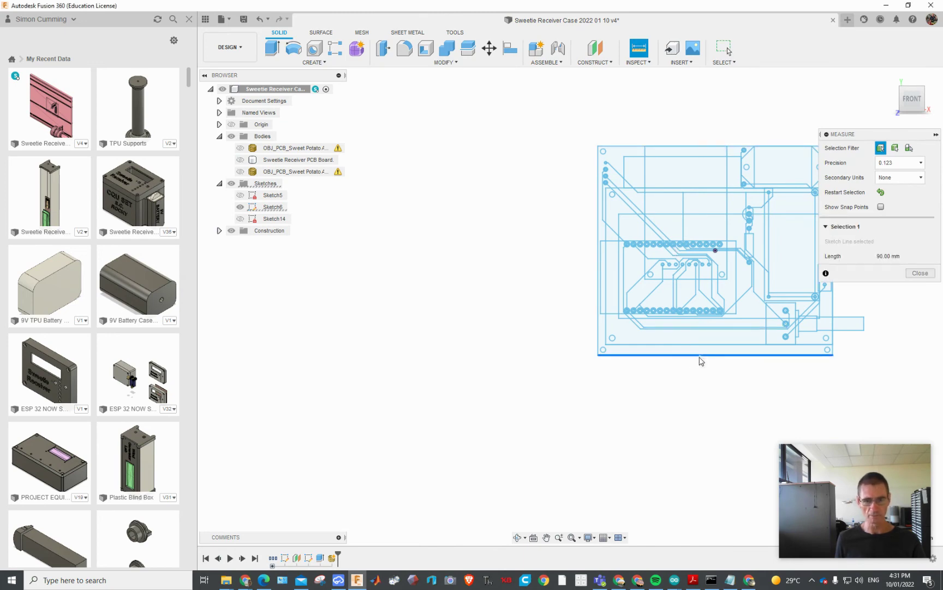
click(920, 273)
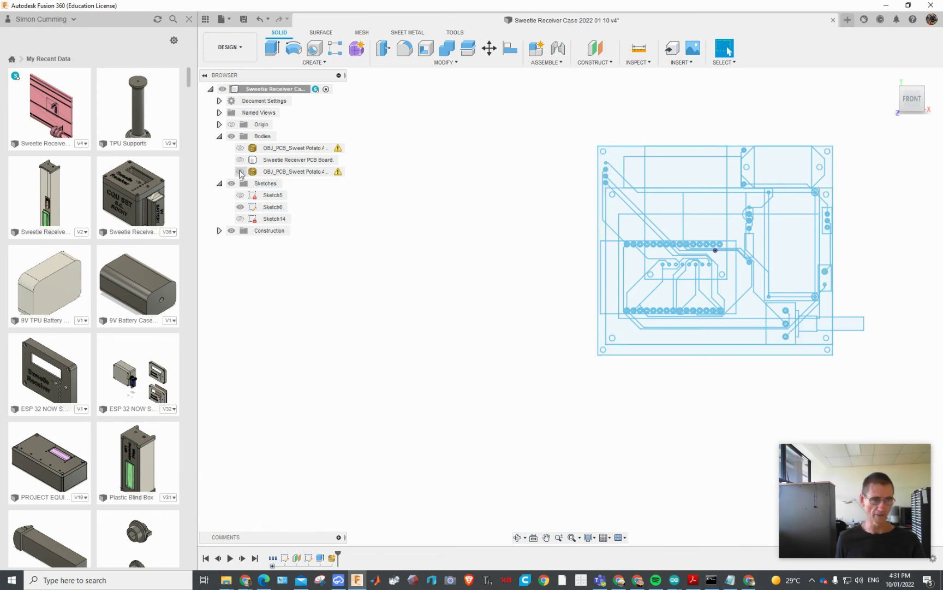
Step: Show the Sweetie Receiver PCB Board body again and examine its holes against the circuit sketch from an angled view
click(240, 160)
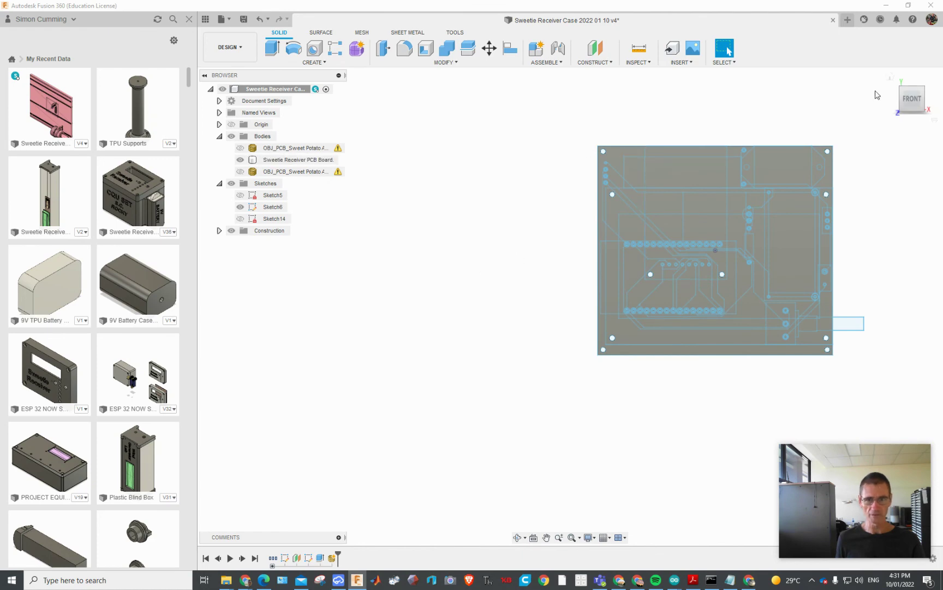
click(904, 94)
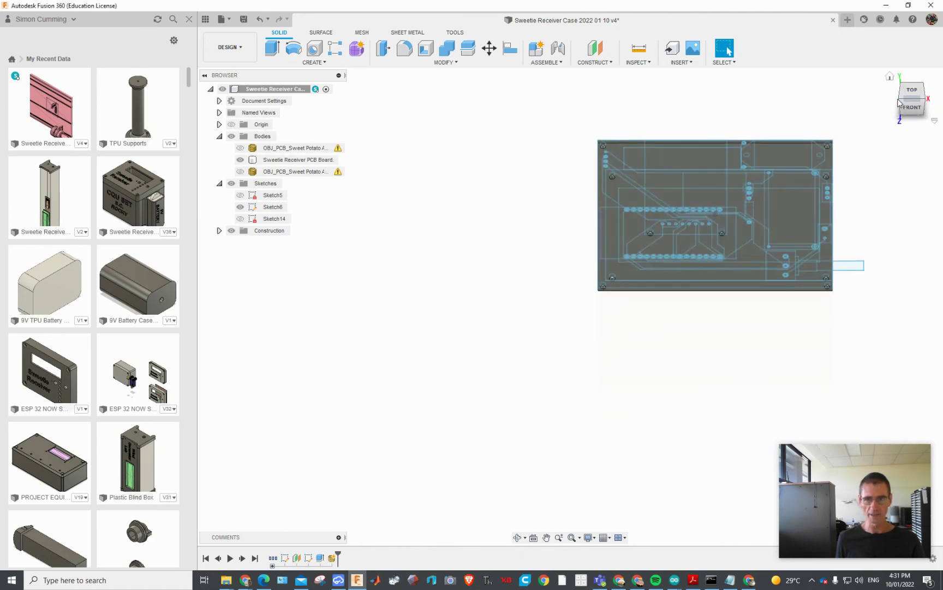
drag(897, 107, 475, 156)
click(554, 136)
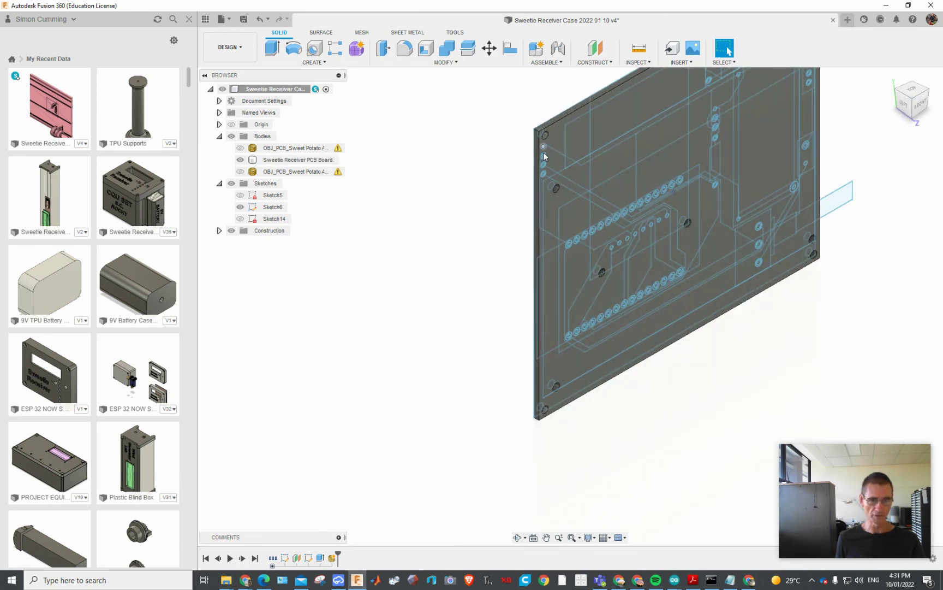
click(682, 304)
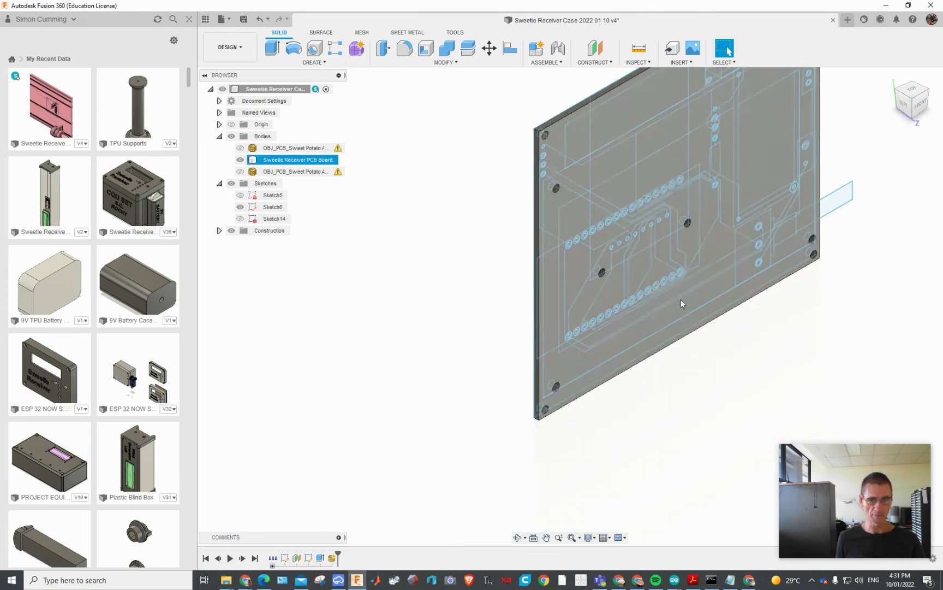
click(557, 230)
click(664, 133)
click(699, 254)
scroll(699, 253, down, 2)
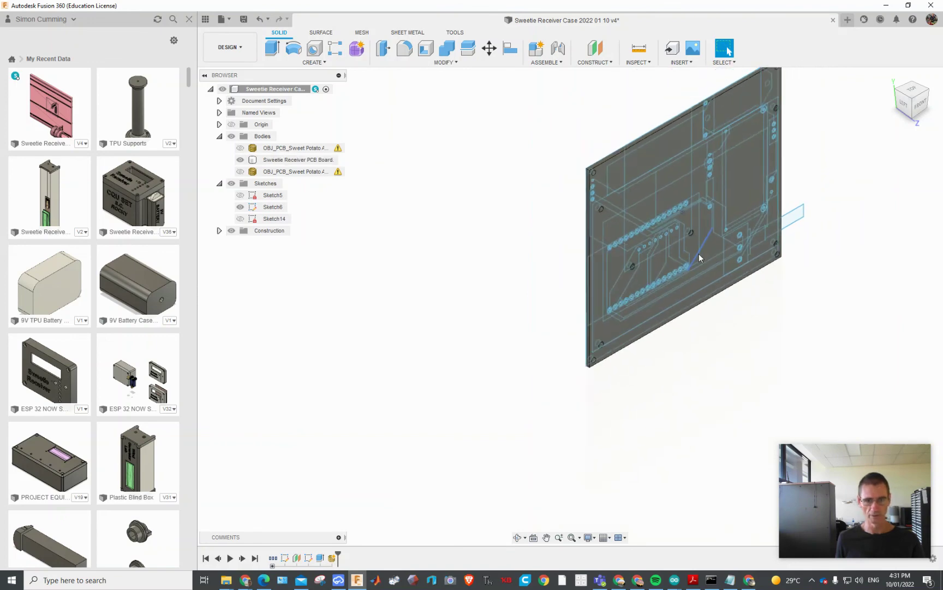